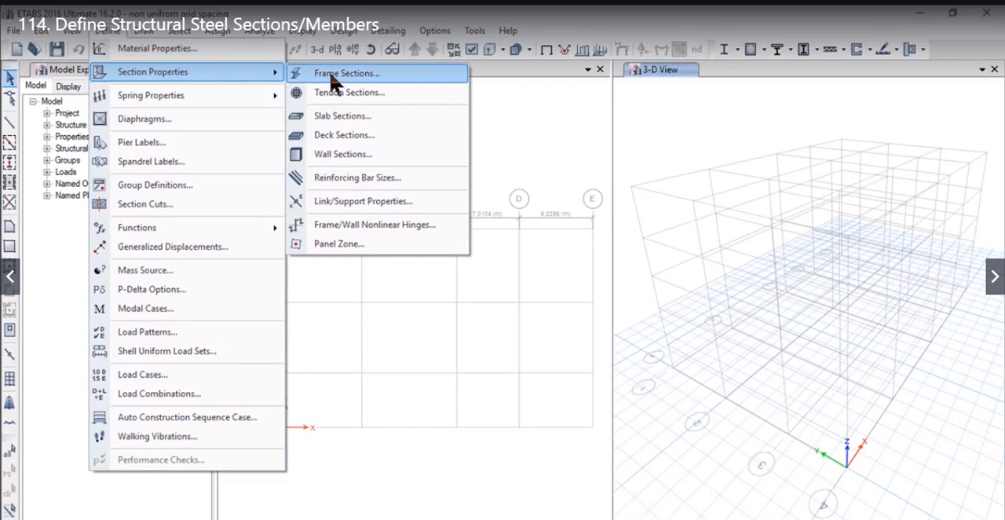
- Add a new steel I/wide flange frame section property named "GIRDER 1000X 500"
click(336, 73)
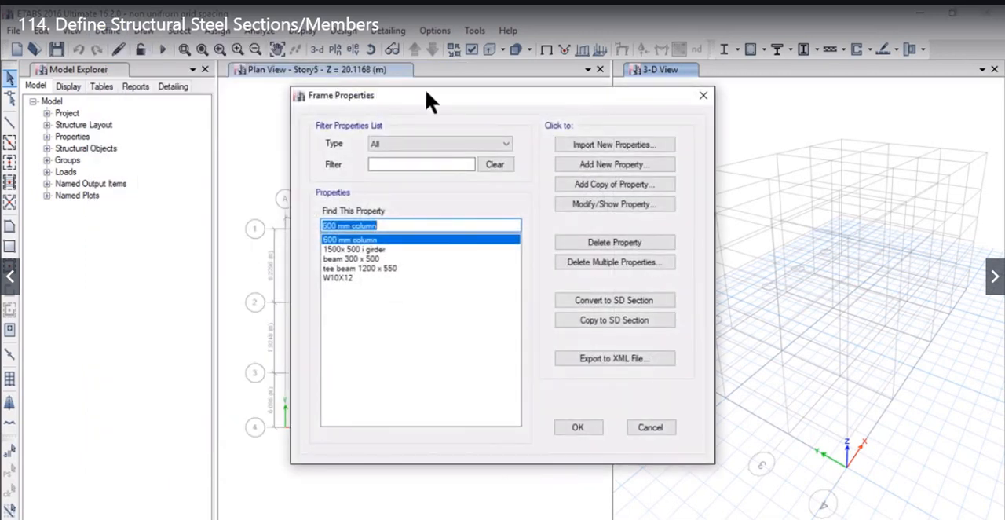
click(573, 165)
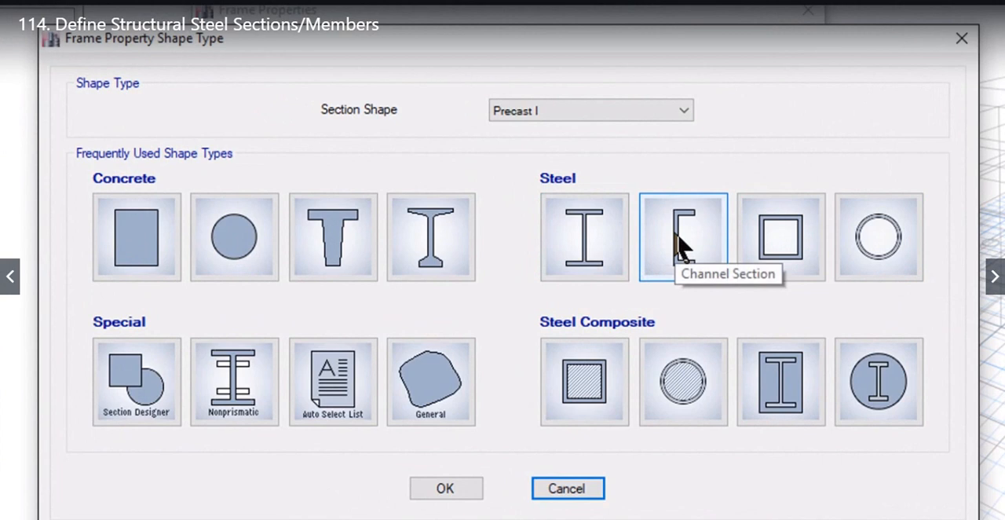
click(589, 240)
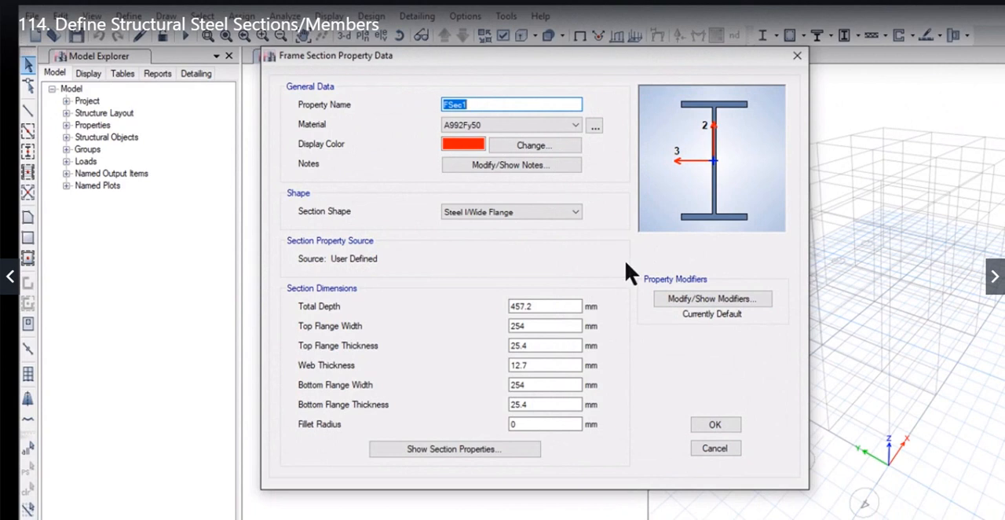
drag(550, 63, 425, 65)
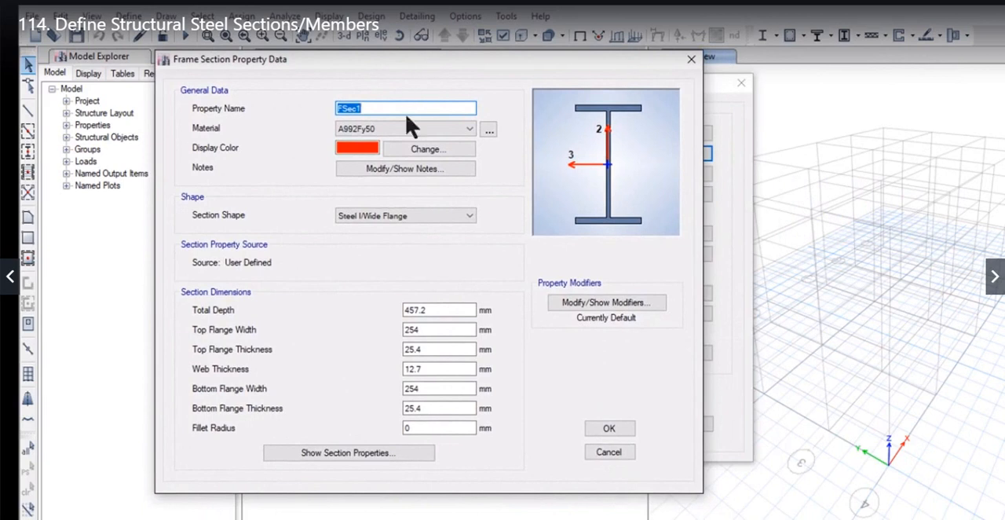
drag(395, 110, 324, 100)
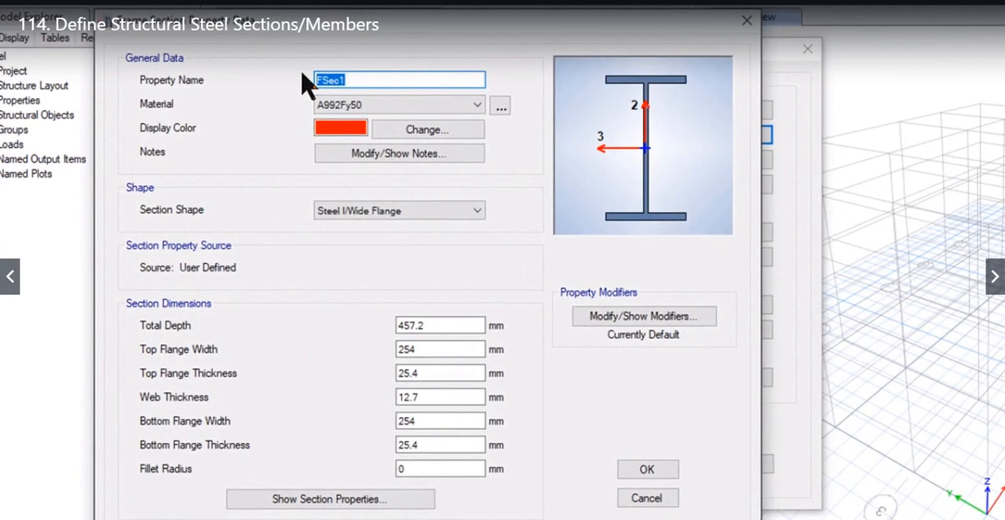
text(GIRDER 1000X 500)
- Assign the material S275-1 to the girder section
click(374, 107)
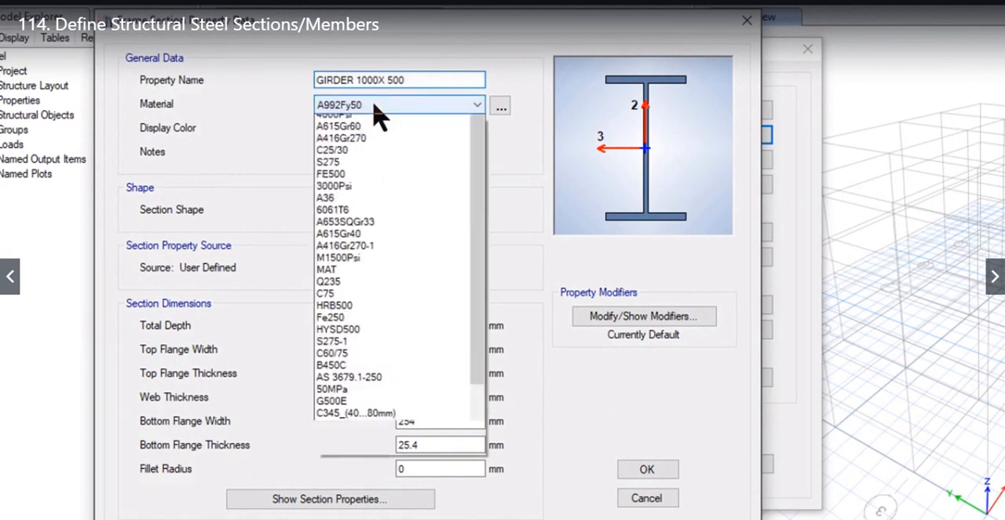
drag(484, 167, 477, 287)
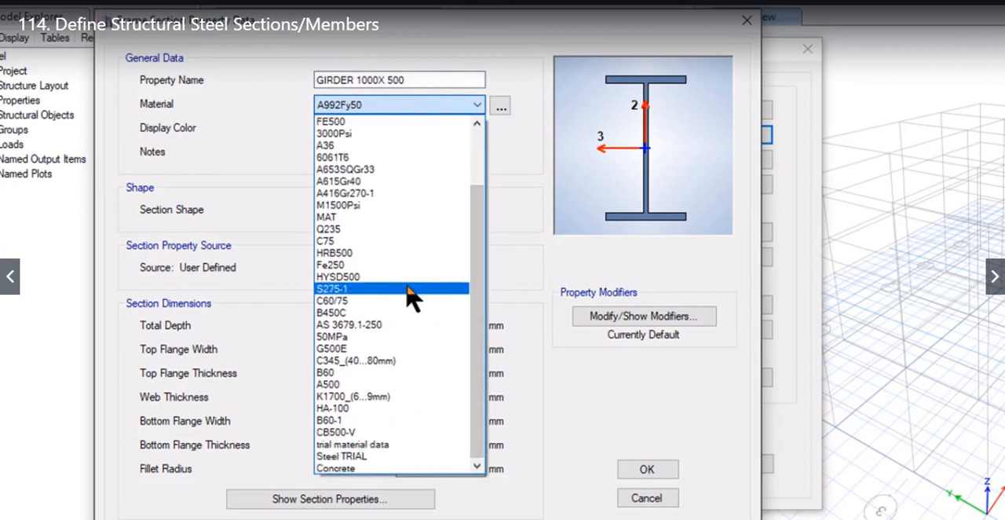
click(411, 287)
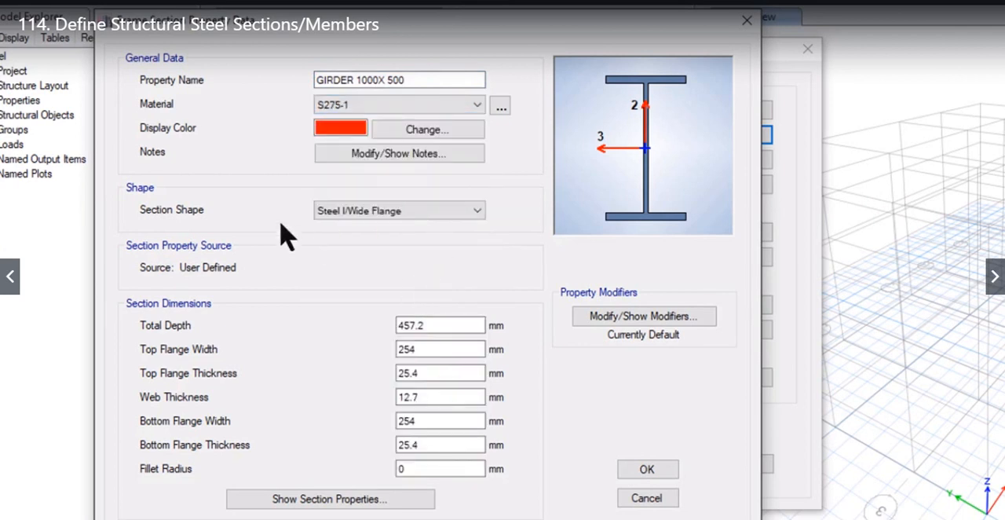
- Set the girder section's total depth to 1000 mm and its top flange width to 500 mm
double_click(416, 325)
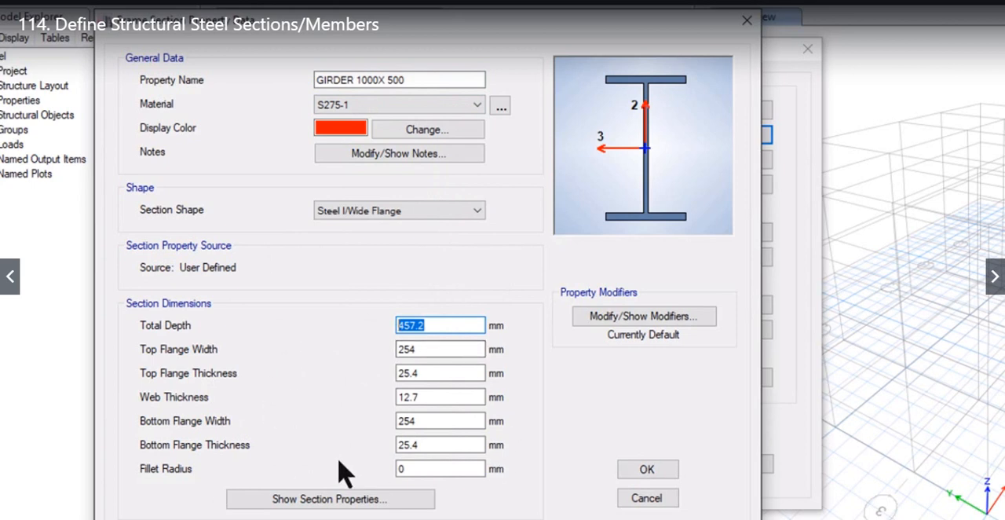
click(471, 320)
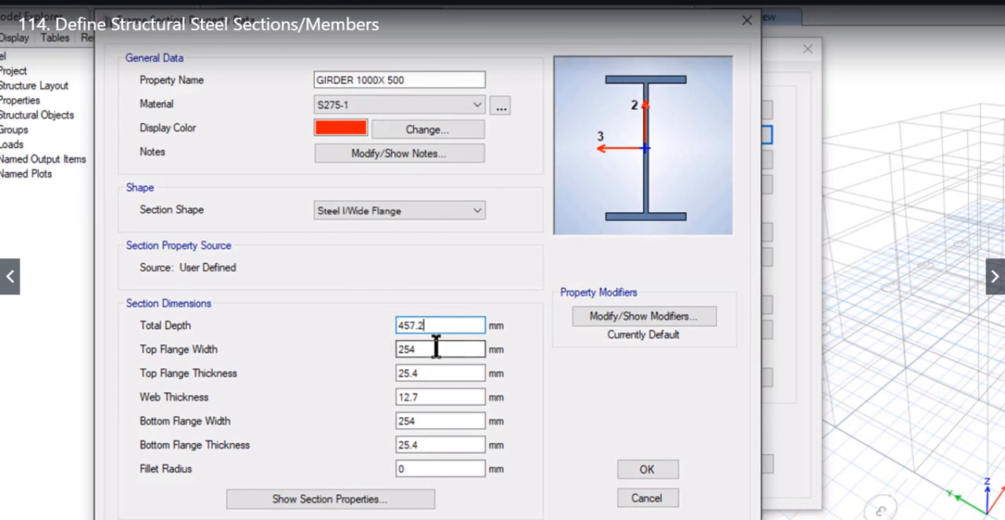
drag(444, 325, 313, 312)
text(1000)
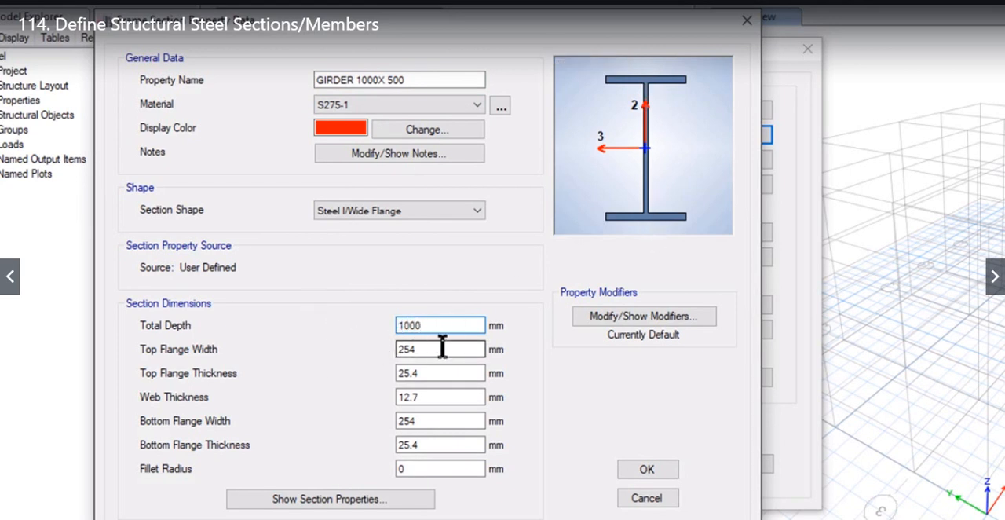
drag(442, 346, 375, 348)
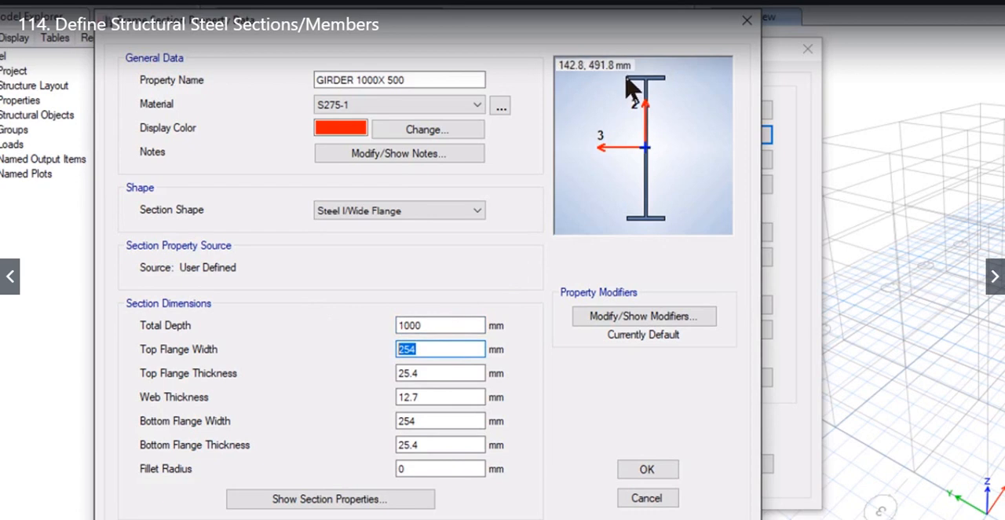
text(500)
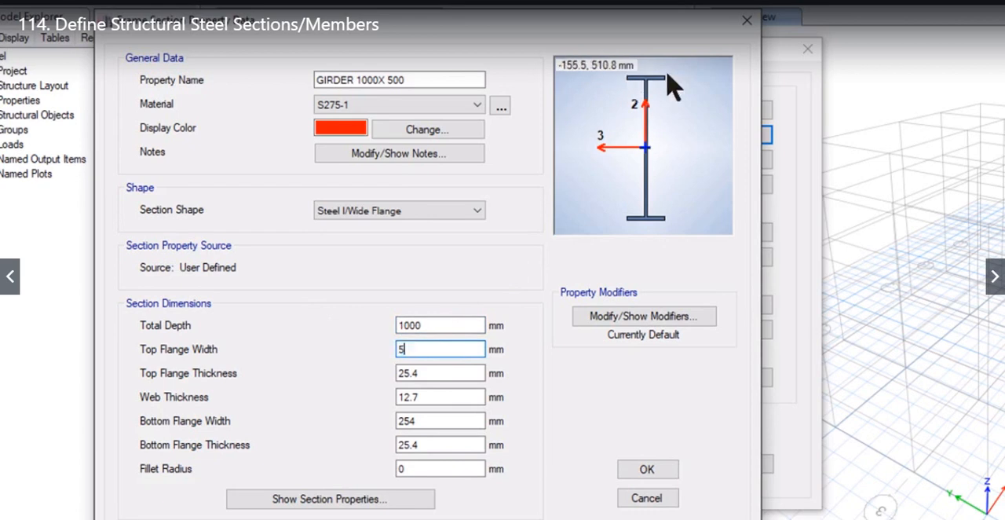
- Set the girder's top flange thickness to 25 mm and its web thickness to 10 mm
click(438, 373)
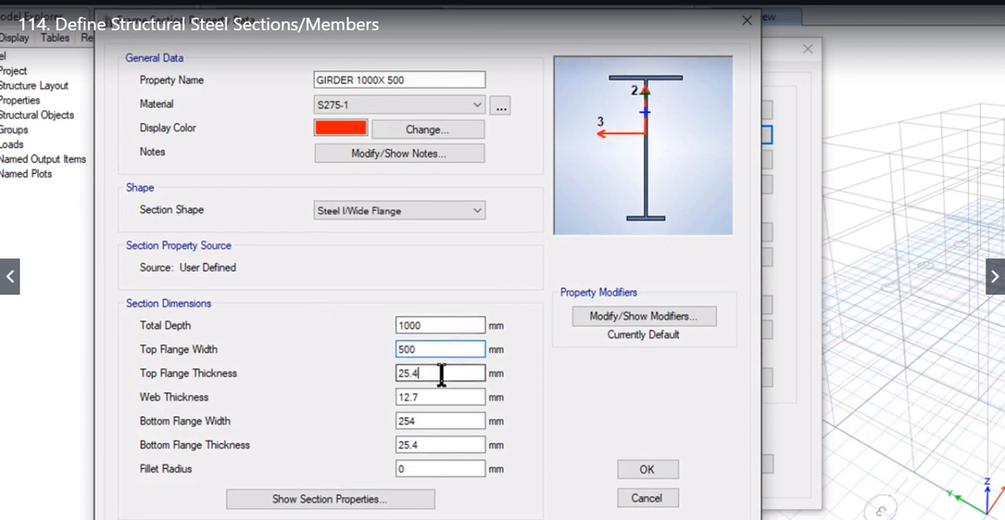
drag(446, 374, 382, 375)
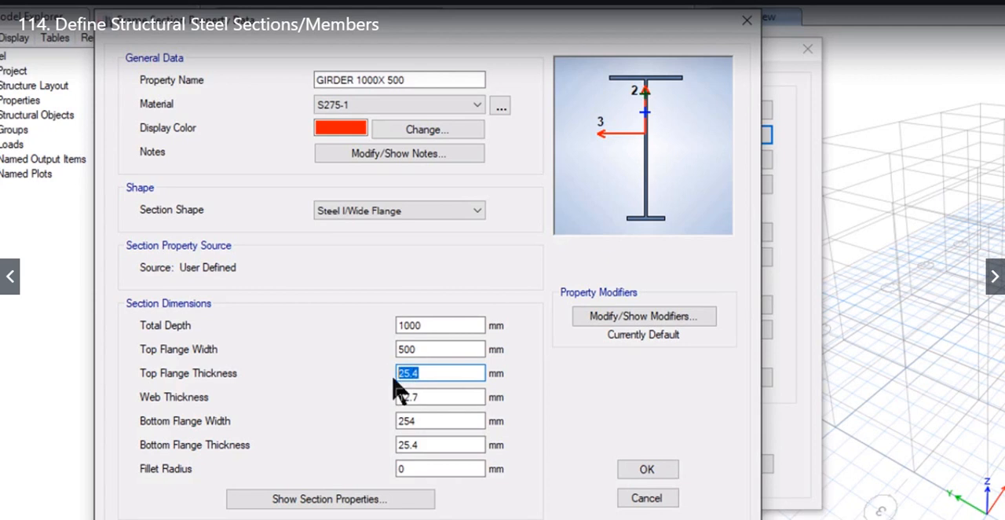
text(25)
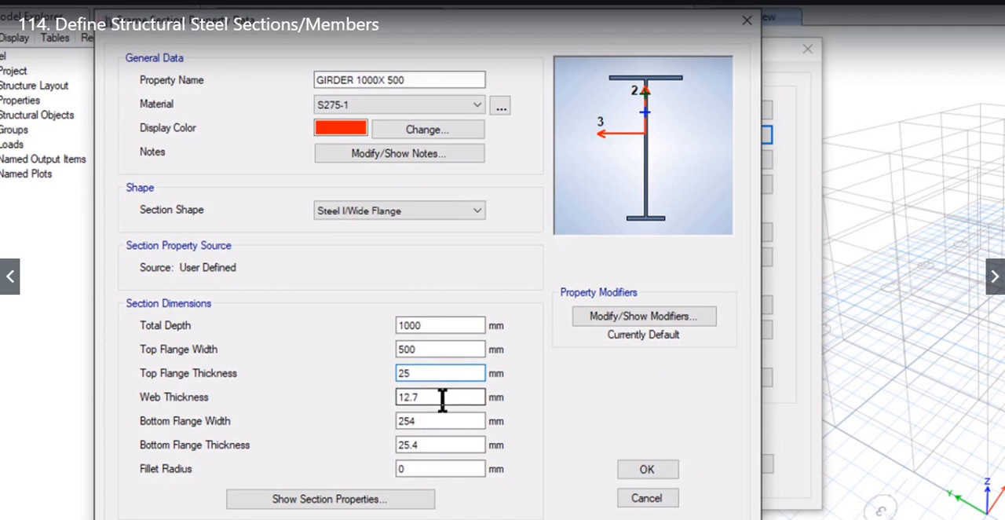
key(Tab)
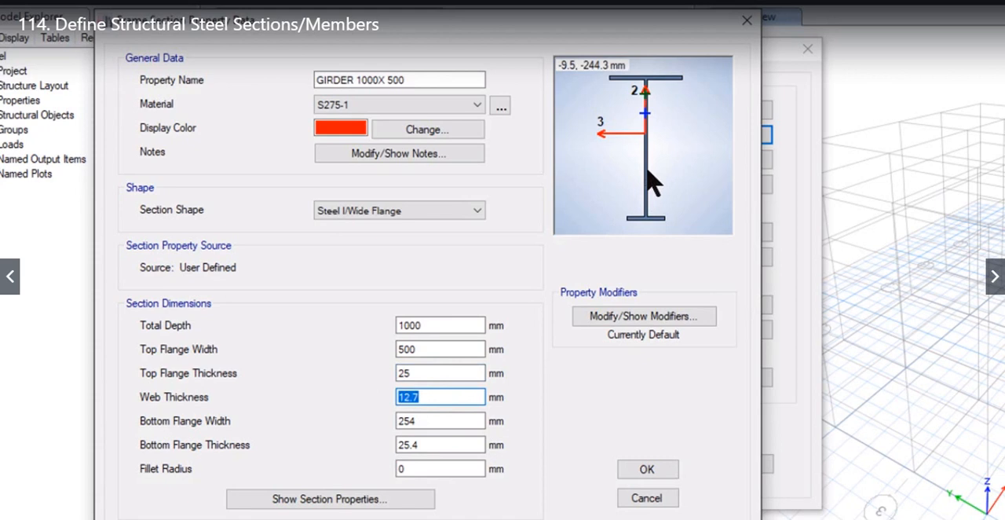
text(10)
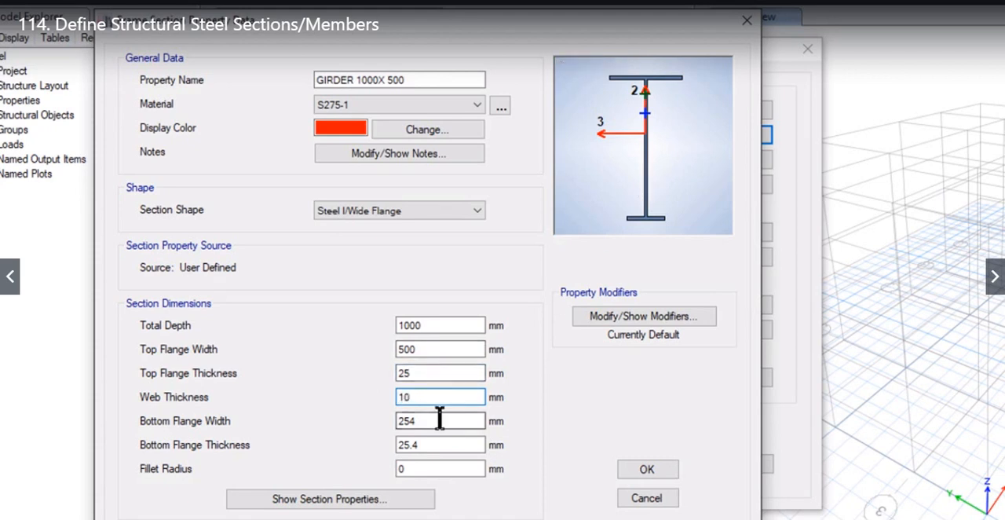
- Set the girder's bottom flange to 500 mm wide and 25 mm thick, and save the section
key(Tab)
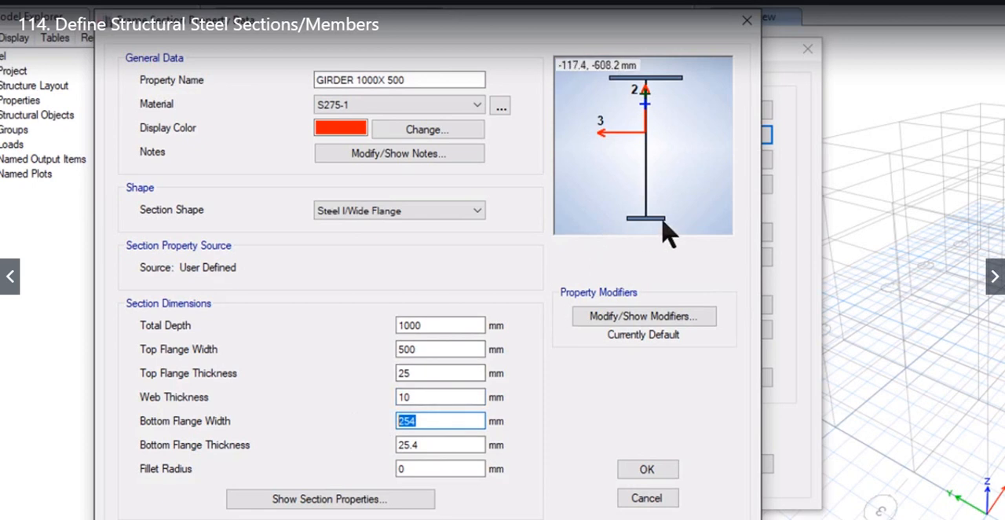
text(500)
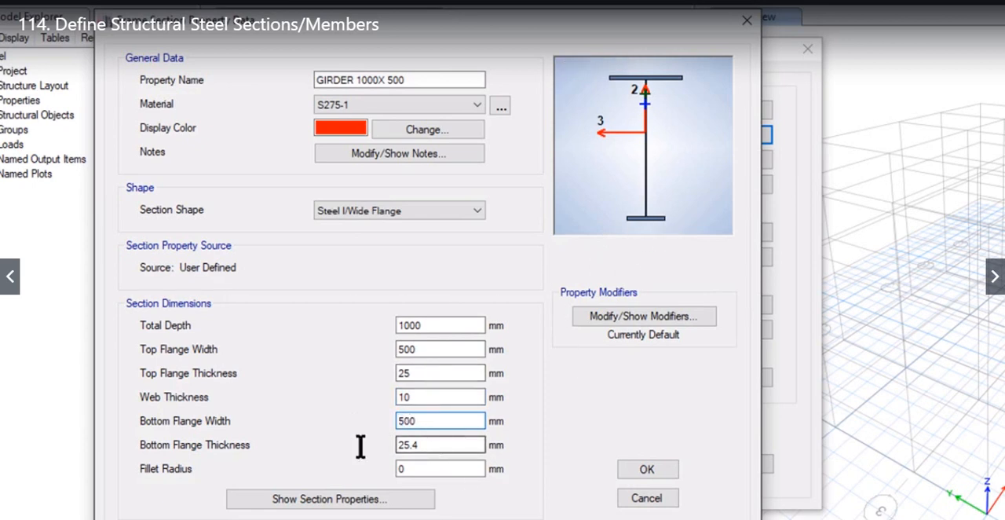
key(Tab)
text(25)
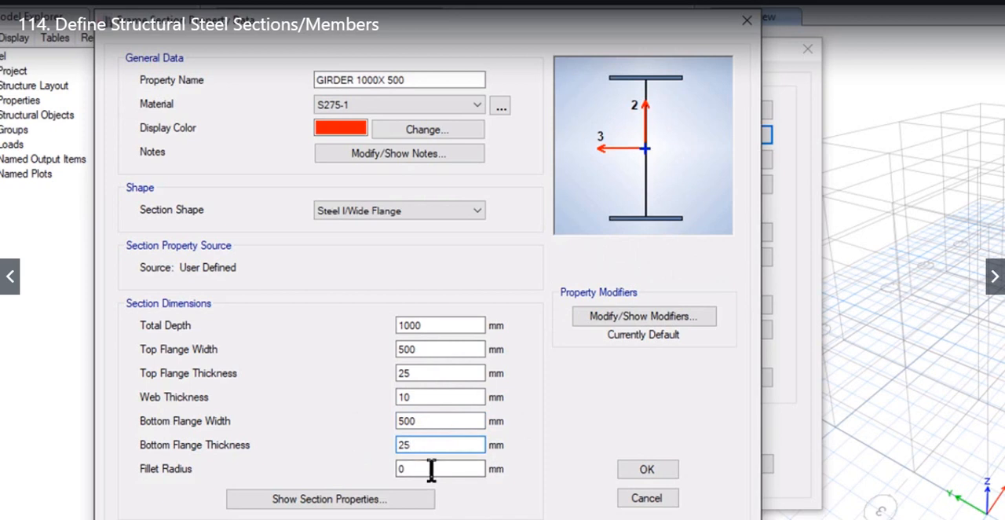
key(Tab)
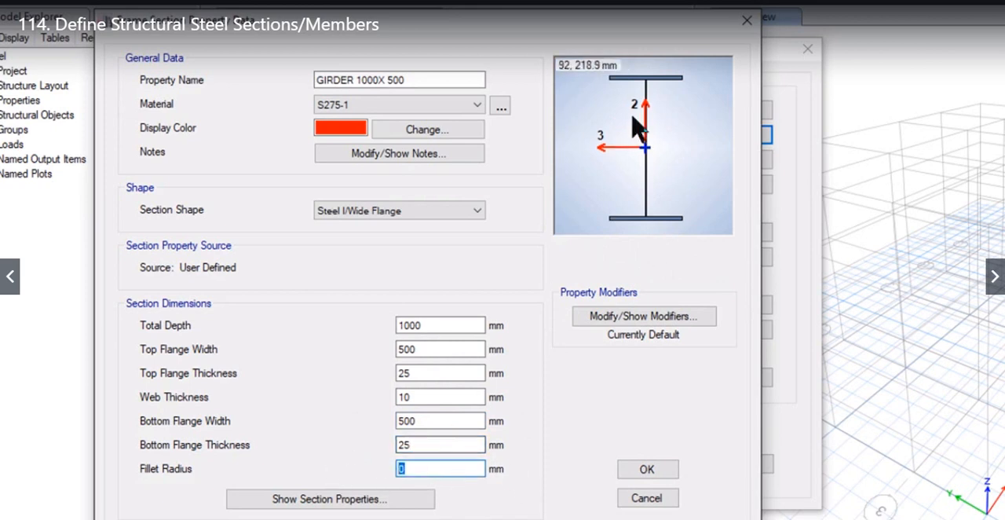
click(646, 471)
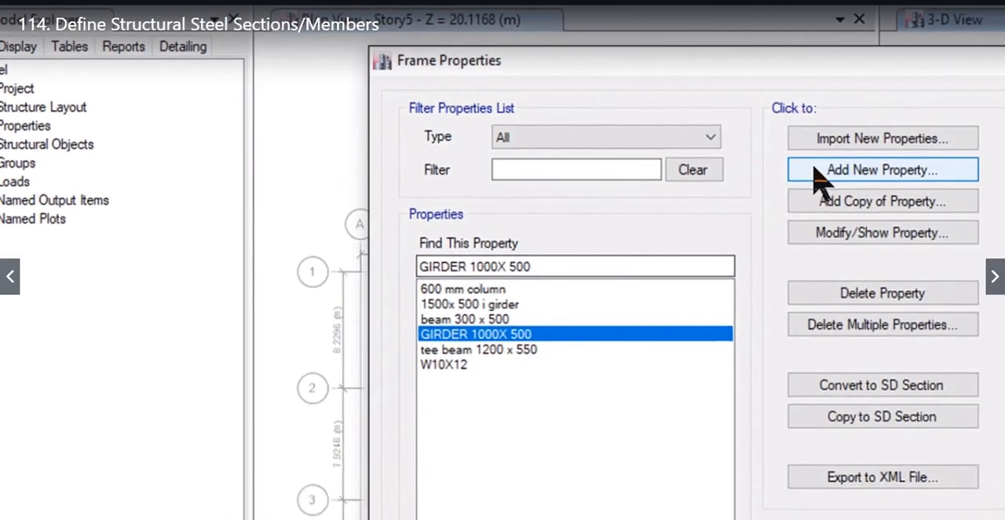
- Add a new steel channel frame section named "CH 400X150" with the material S275-1
click(981, 205)
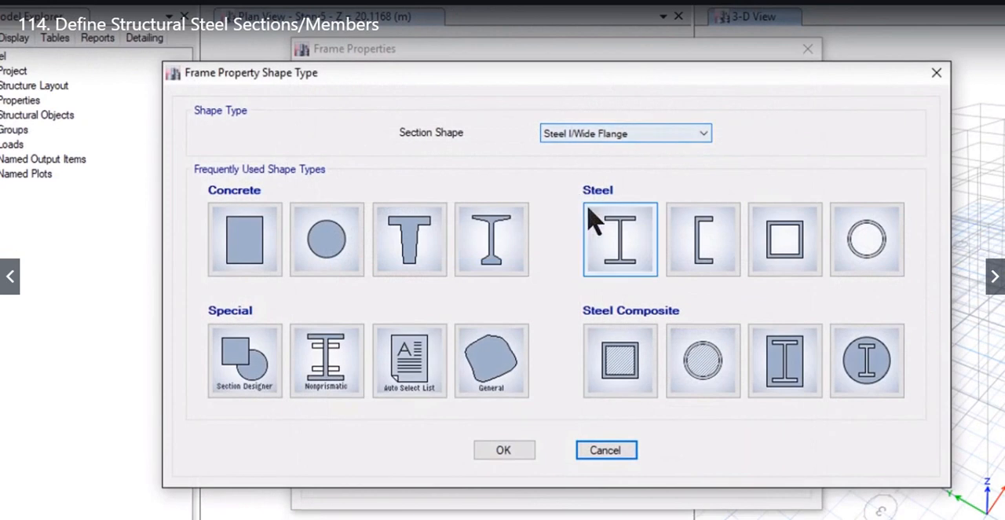
click(688, 243)
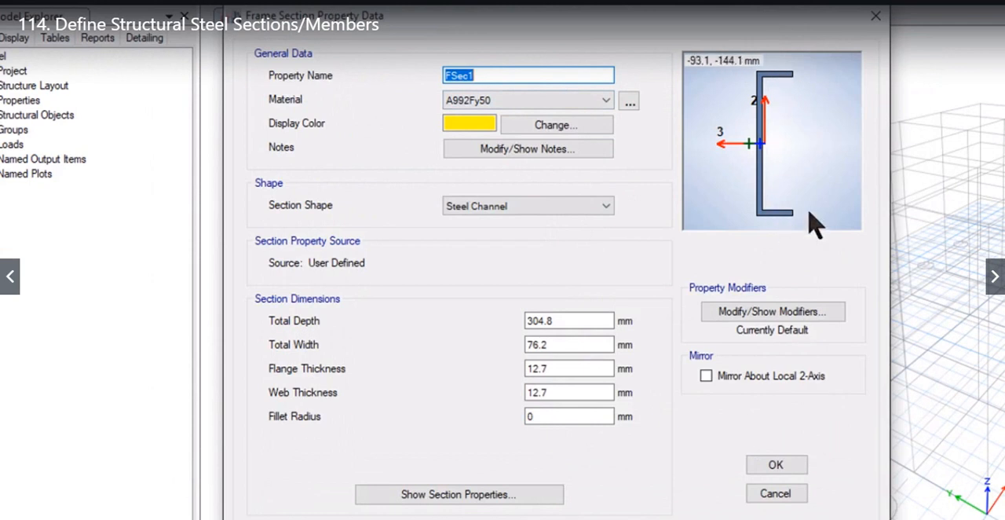
drag(500, 76, 444, 75)
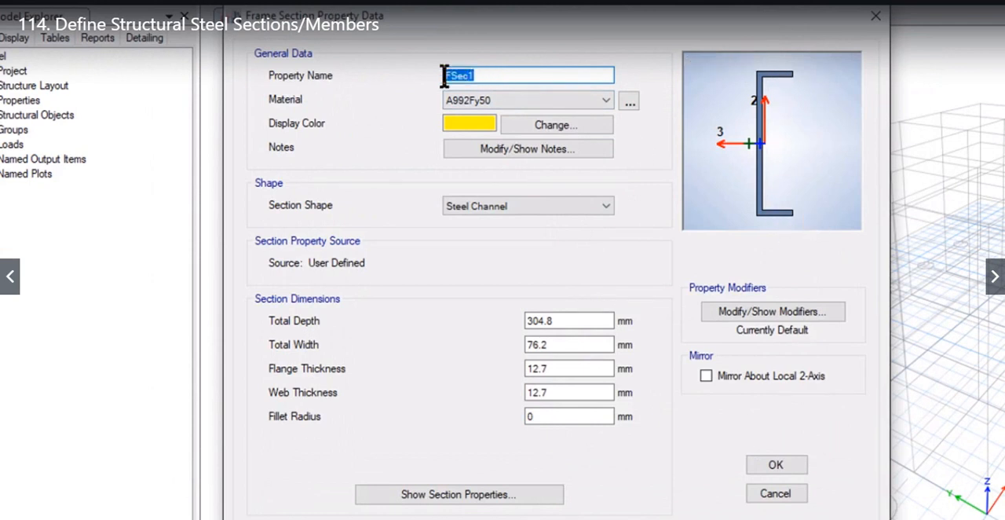
text(CH 400X150)
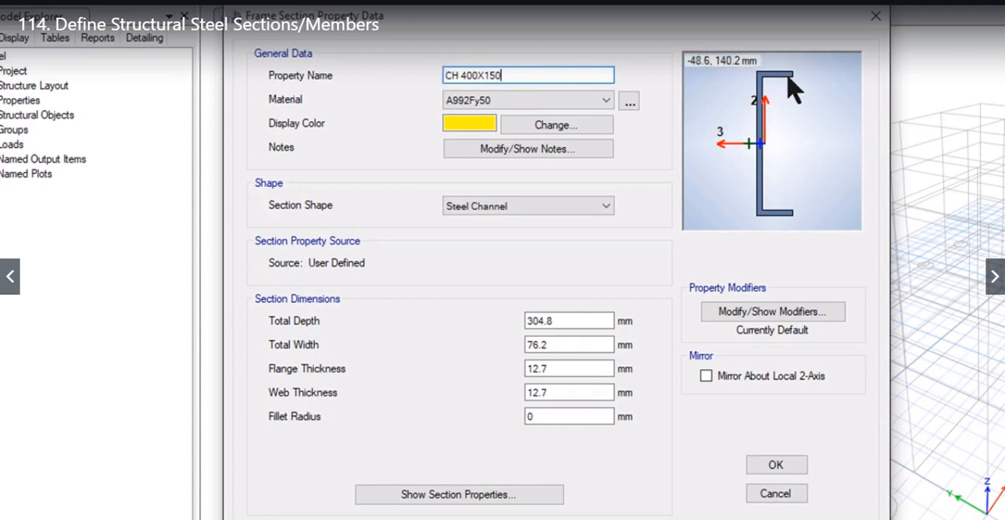
click(570, 101)
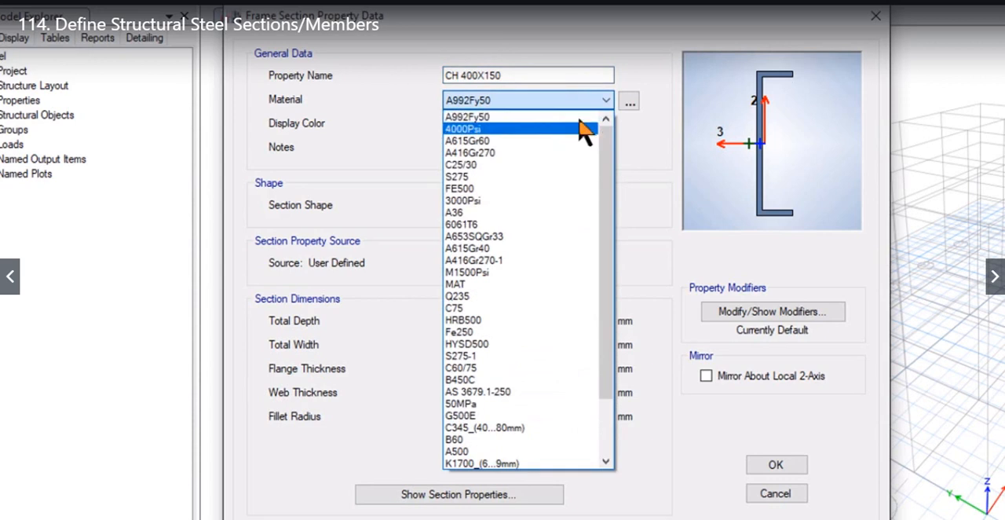
click(544, 356)
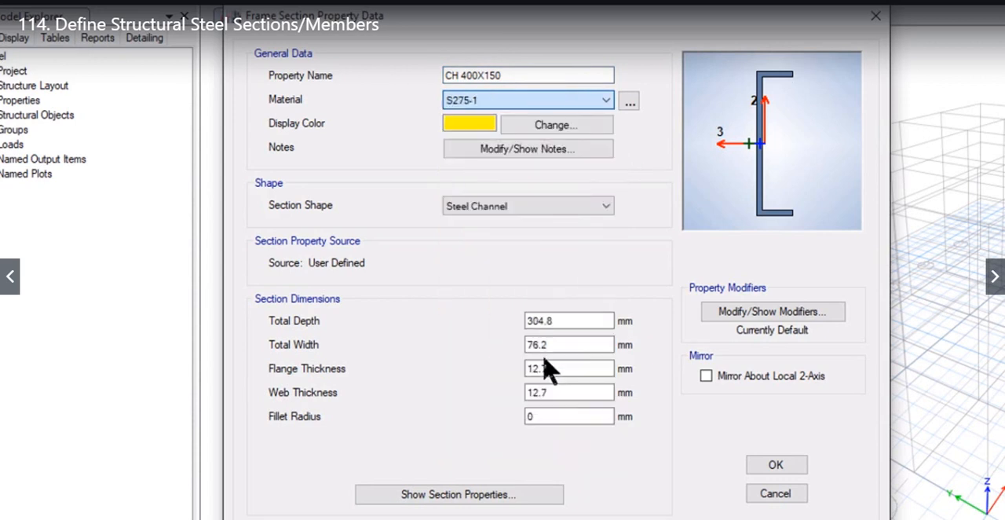
- Set the channel section's total depth to 400 mm and its total width to 150 mm
double_click(557, 320)
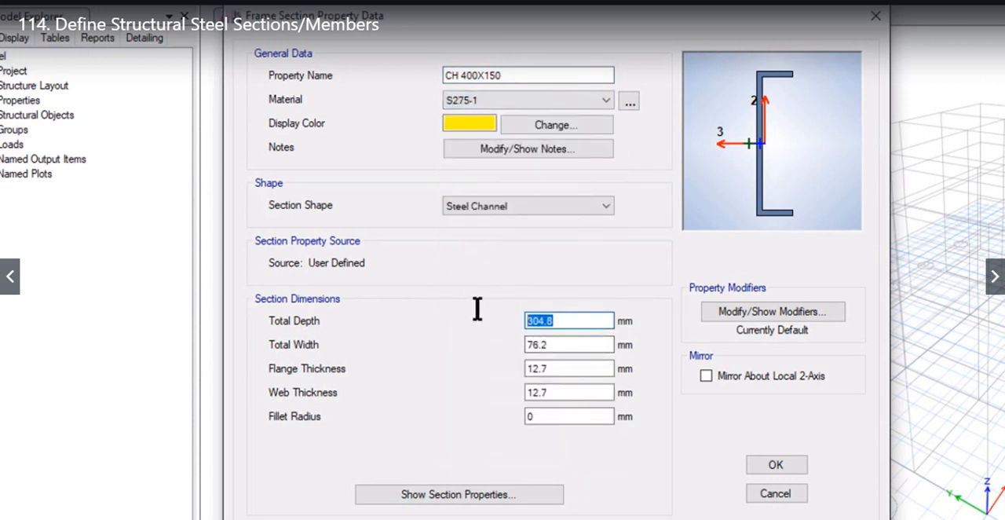
text(400)
key(Tab)
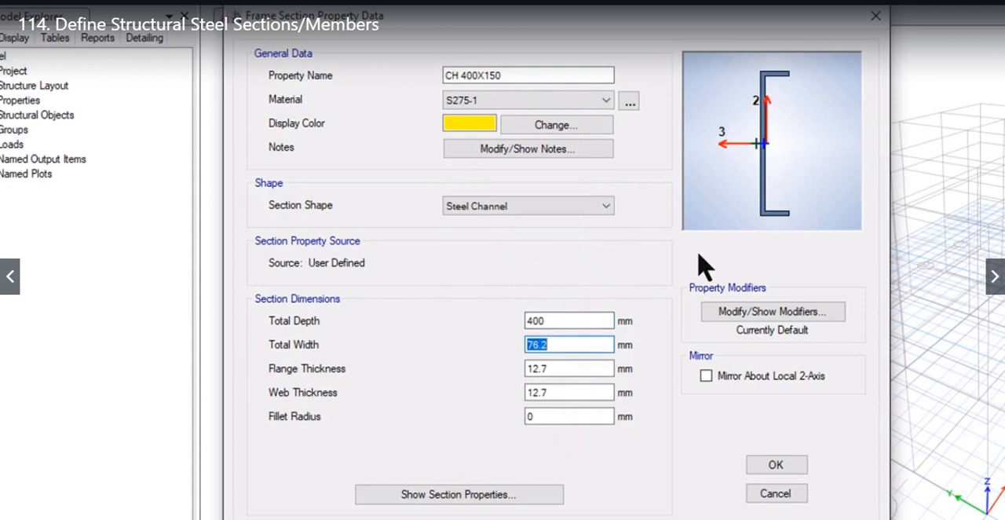
text(150)
key(Tab)
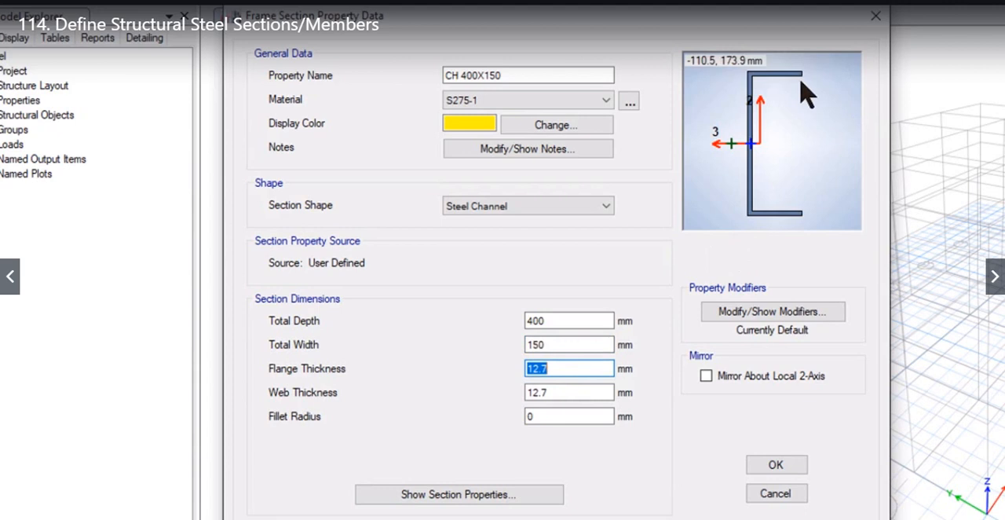
- Set the channel's flange thickness to 16 mm and web thickness to 10 mm, and mirror it about its local 2-axis
text(16)
key(Tab)
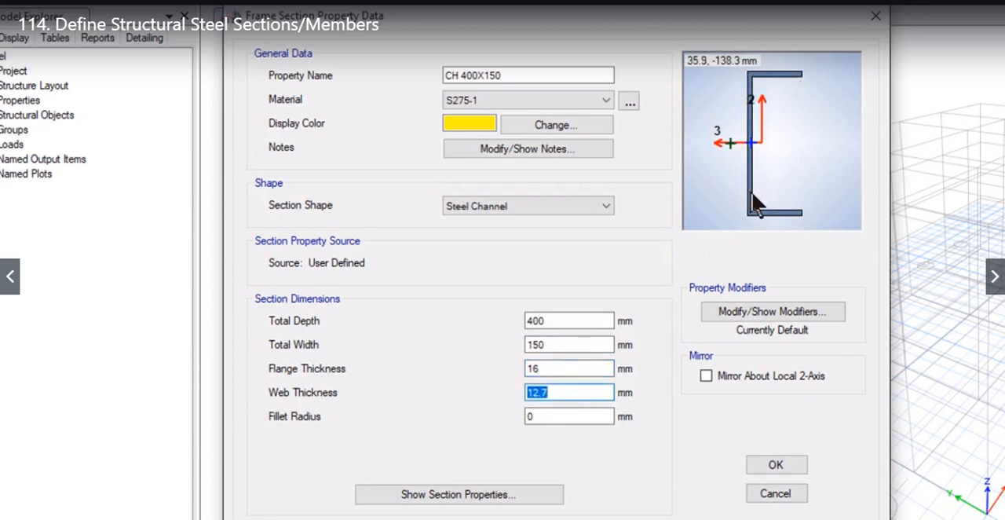
text(10)
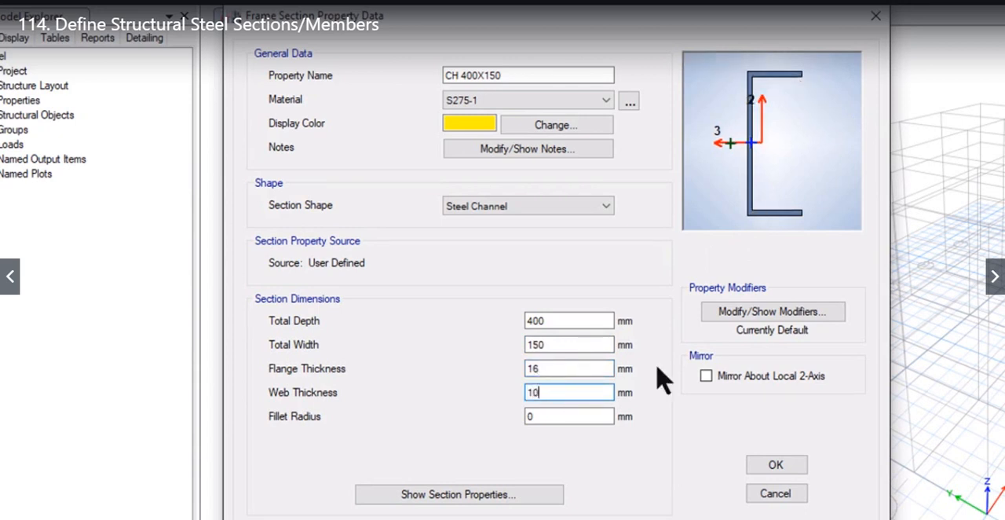
click(541, 414)
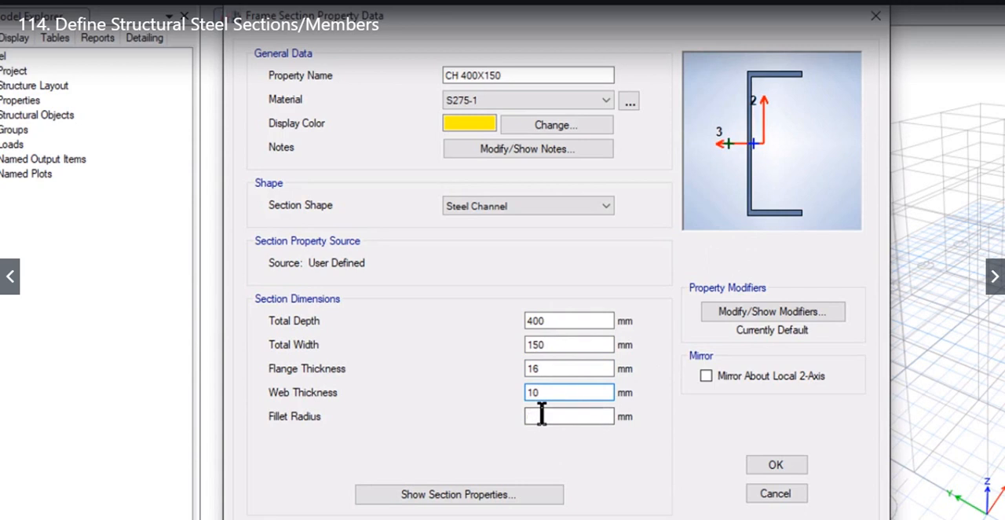
click(707, 377)
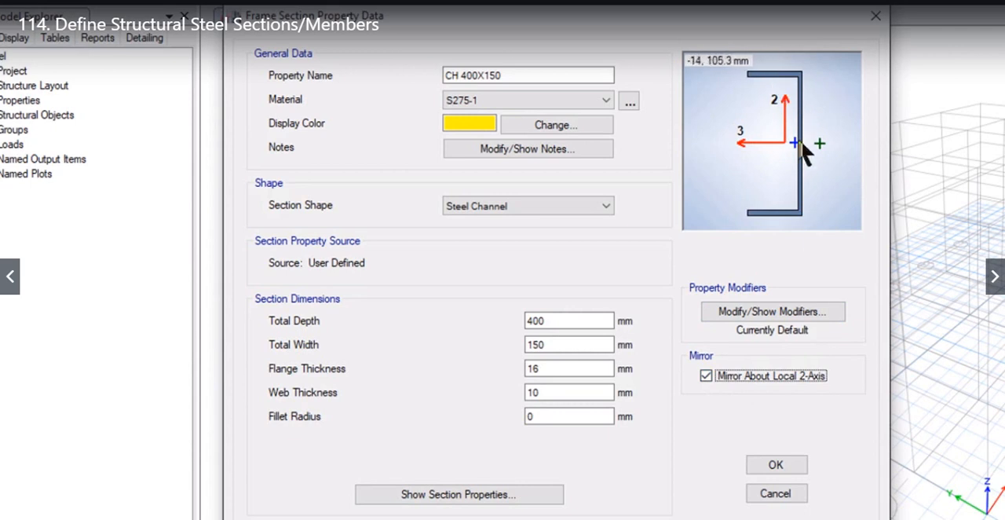
- Remove the channel section's mirroring about its local 2-axis and save the section
click(706, 376)
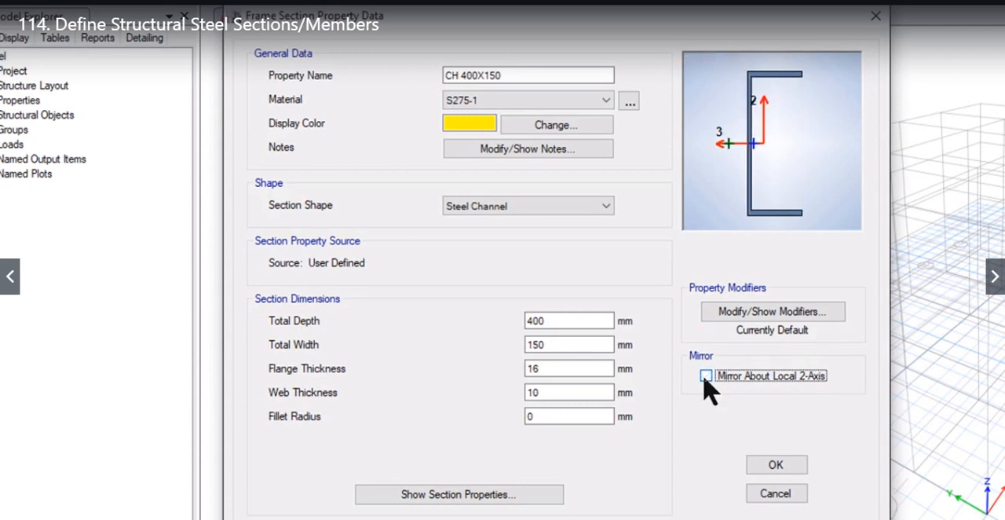
click(770, 467)
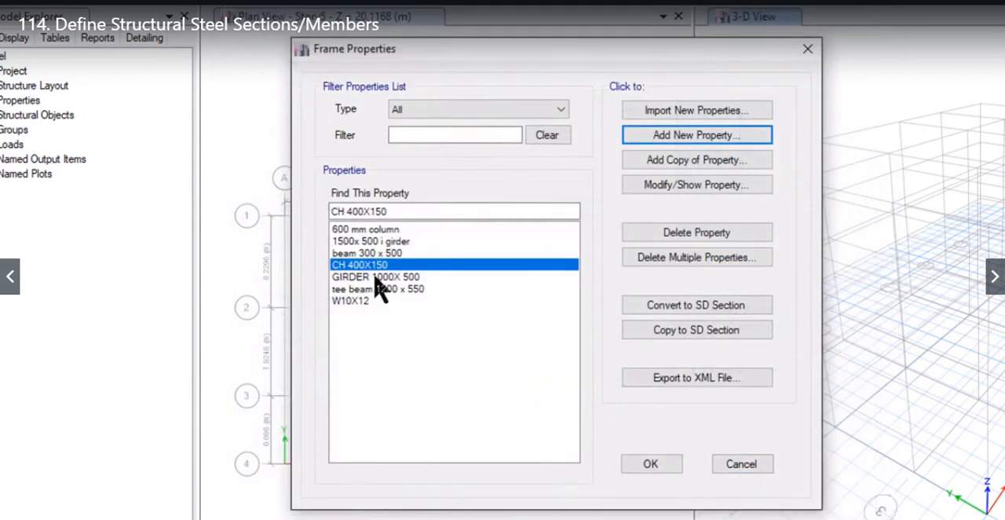
- Add a new steel box/tube frame section named "400X400 BOX" with the material S275
click(666, 135)
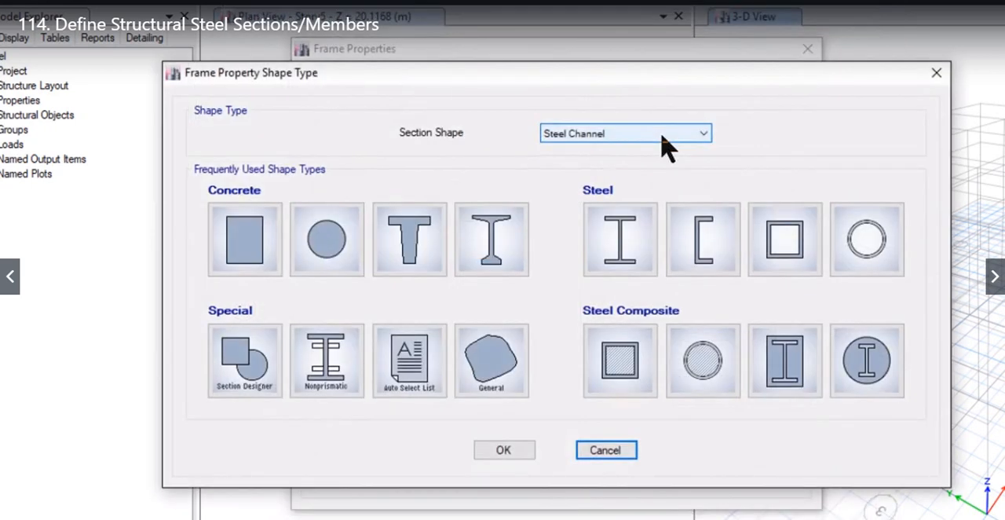
click(769, 234)
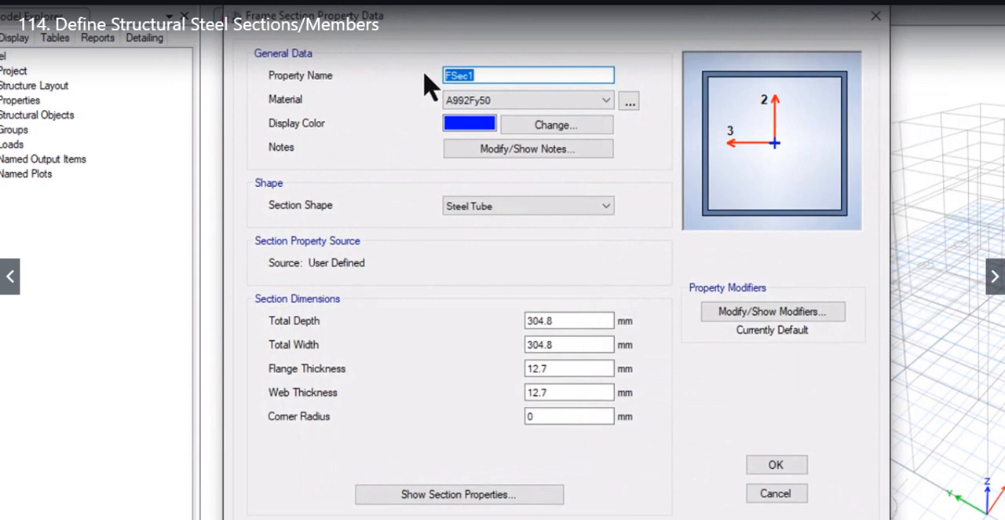
text(400X400 BOX)
click(512, 101)
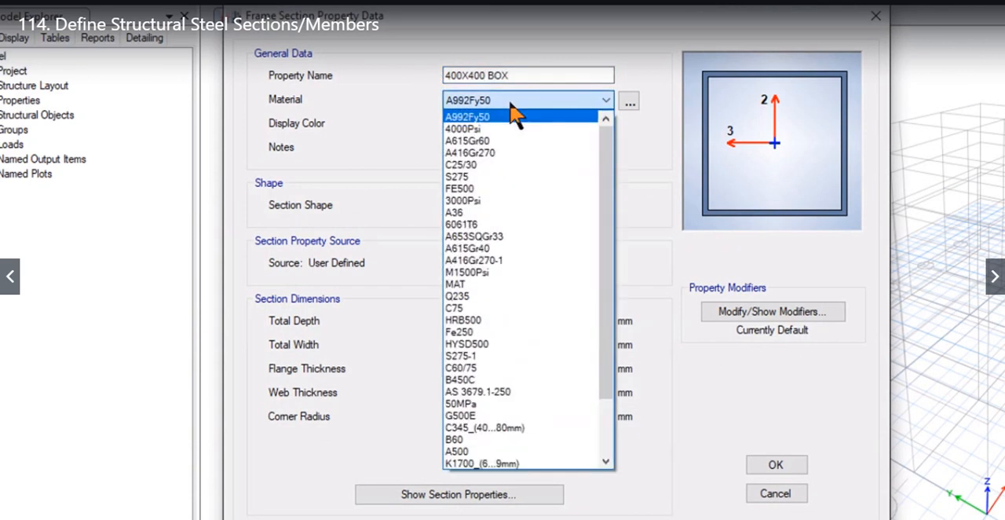
click(554, 177)
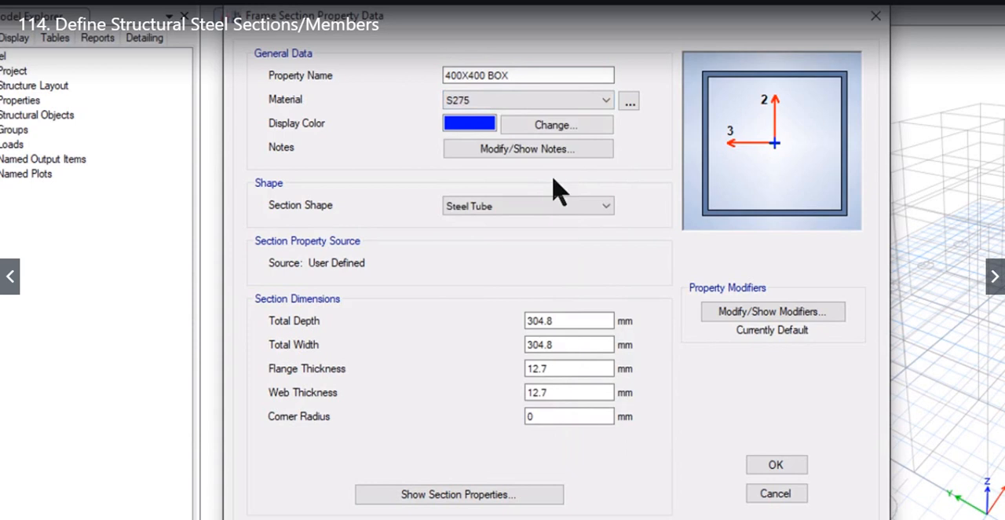
- Set the box section's total depth and total width to 400 mm each
double_click(561, 320)
text(400)
key(Tab)
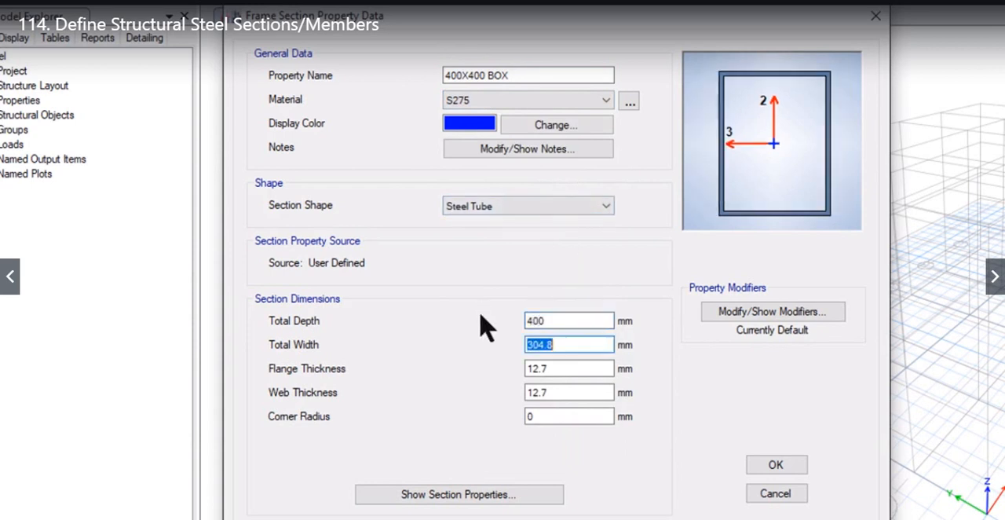
text(400)
- Set the box section's flange thickness and web thickness to 16 mm each
double_click(568, 369)
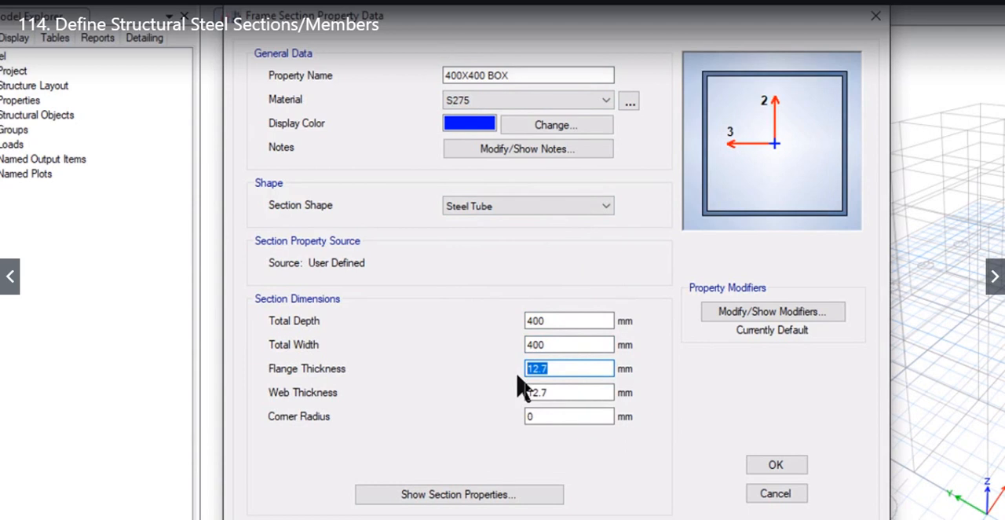
text(16)
key(Tab)
text(1)
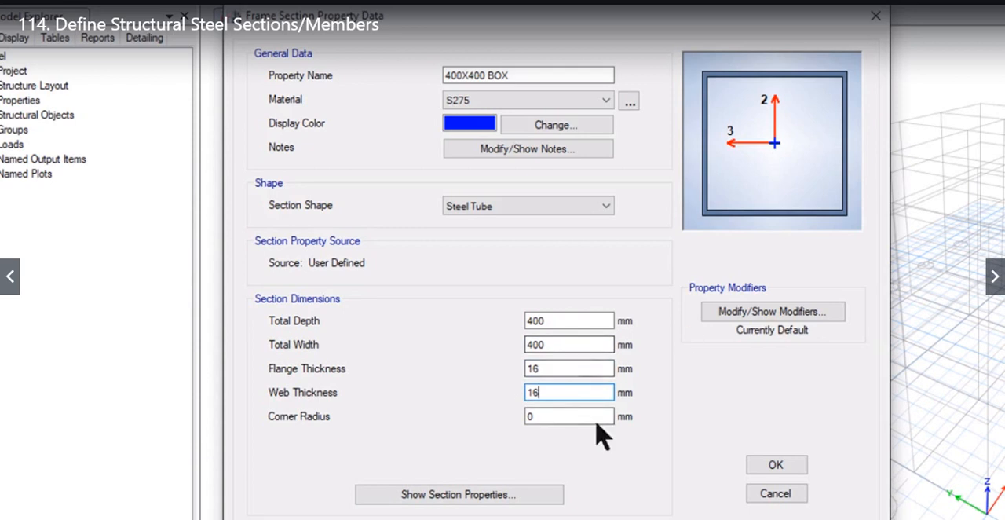
click(588, 373)
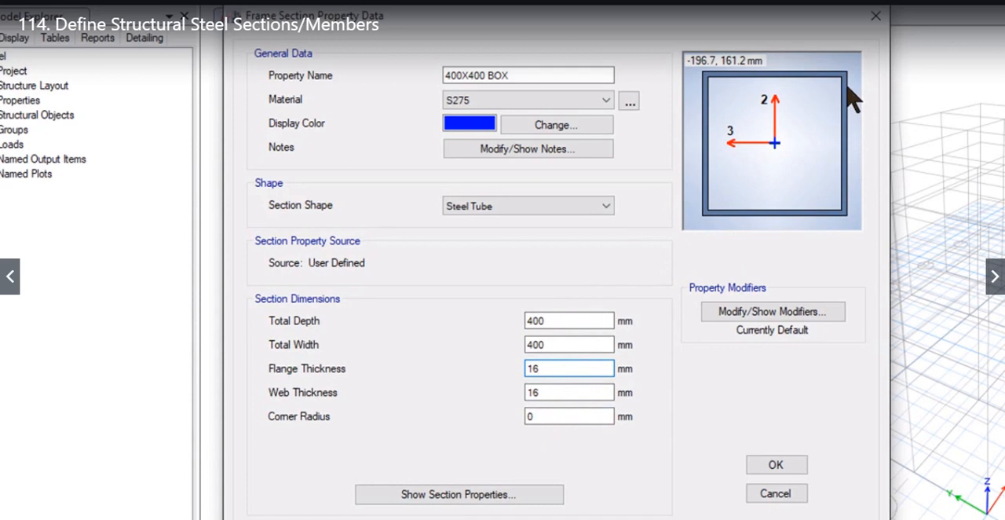
- Check the box section's property and stiffness modifiers without changing them, and save the section
click(788, 314)
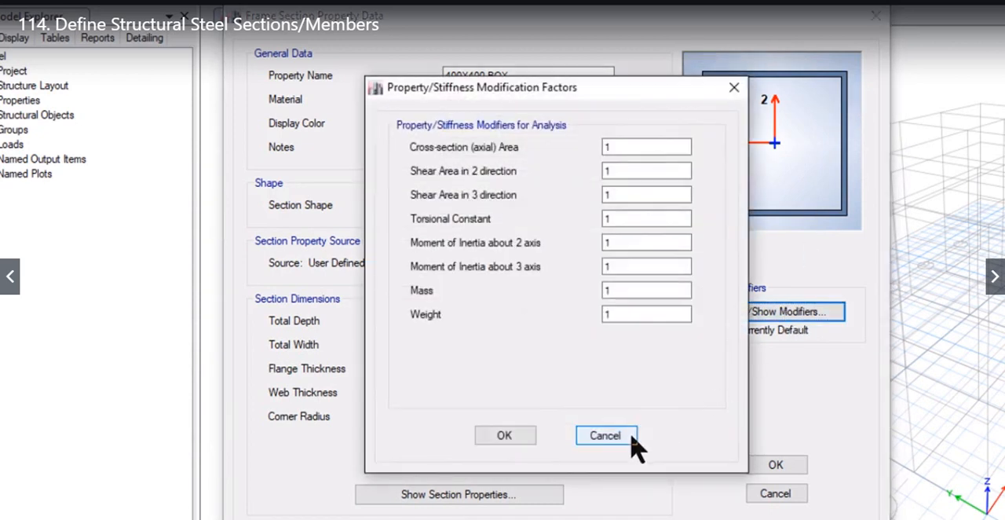
click(607, 436)
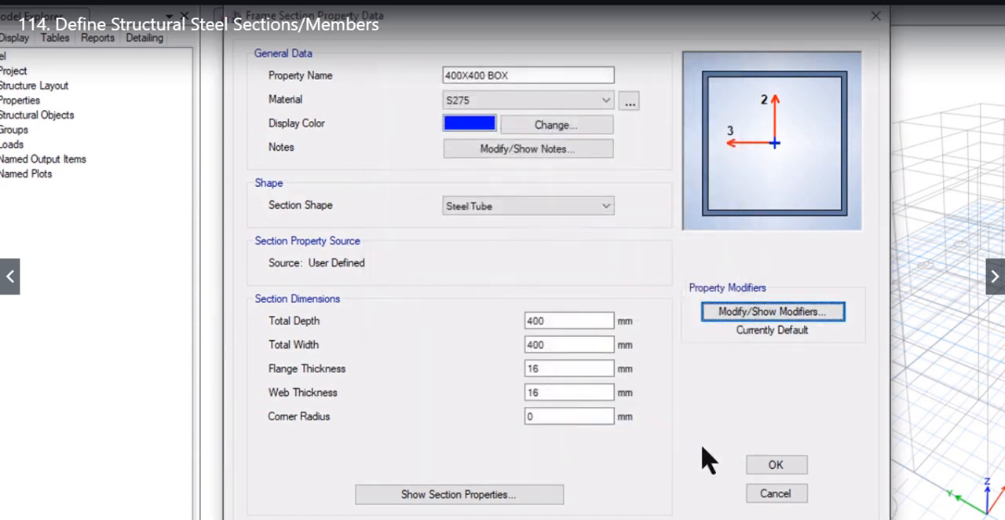
click(760, 469)
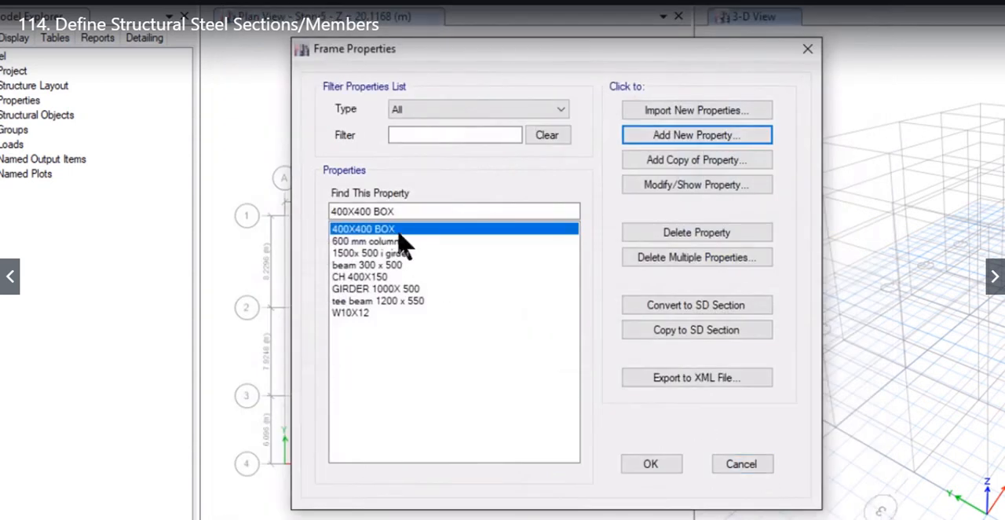
- Add a new steel pipe frame section named "PIPE 300X 10MM" with the material S275
click(658, 140)
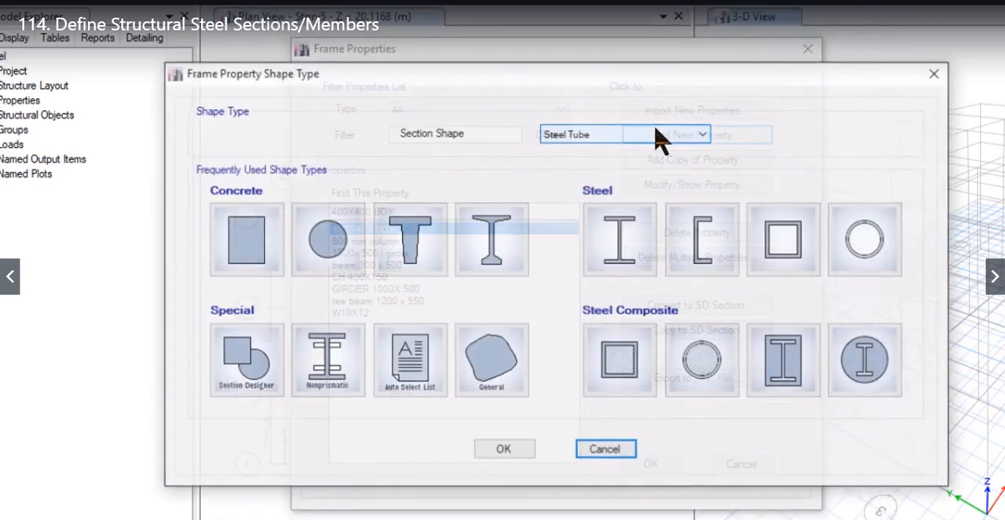
click(877, 242)
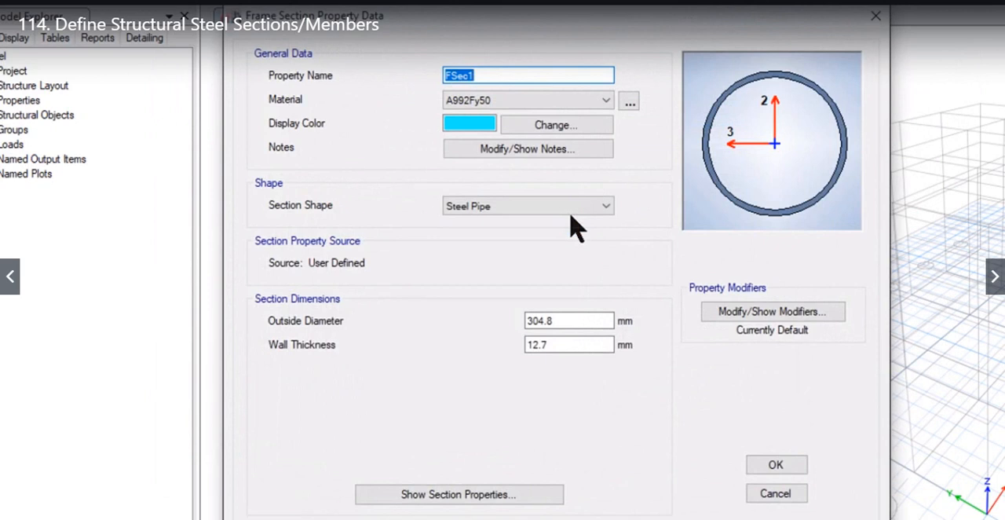
double_click(581, 318)
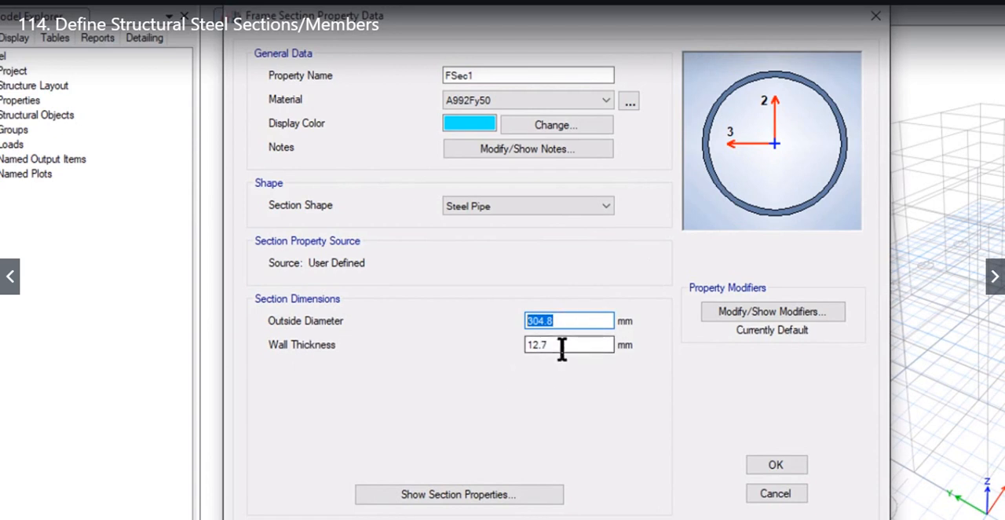
drag(507, 75, 381, 78)
text(PIPE 300X 10MM)
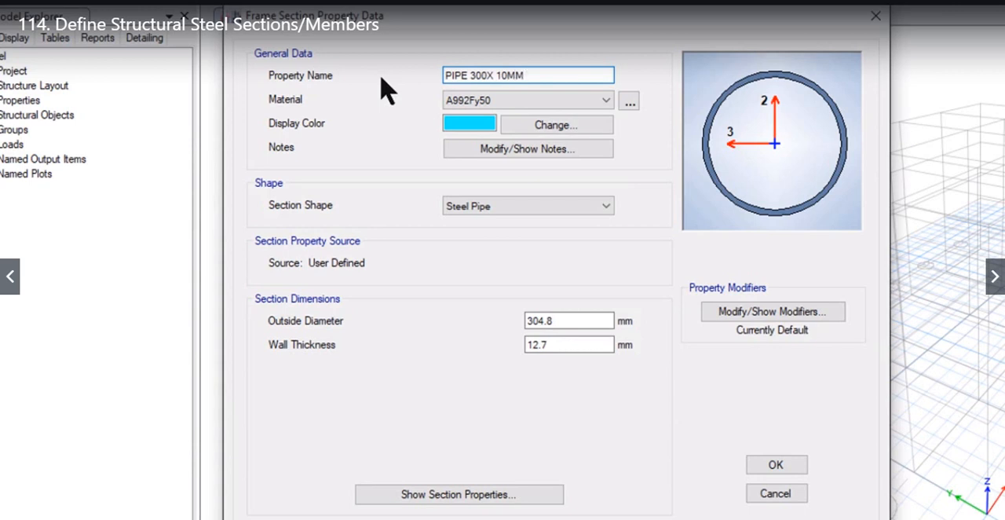
click(496, 99)
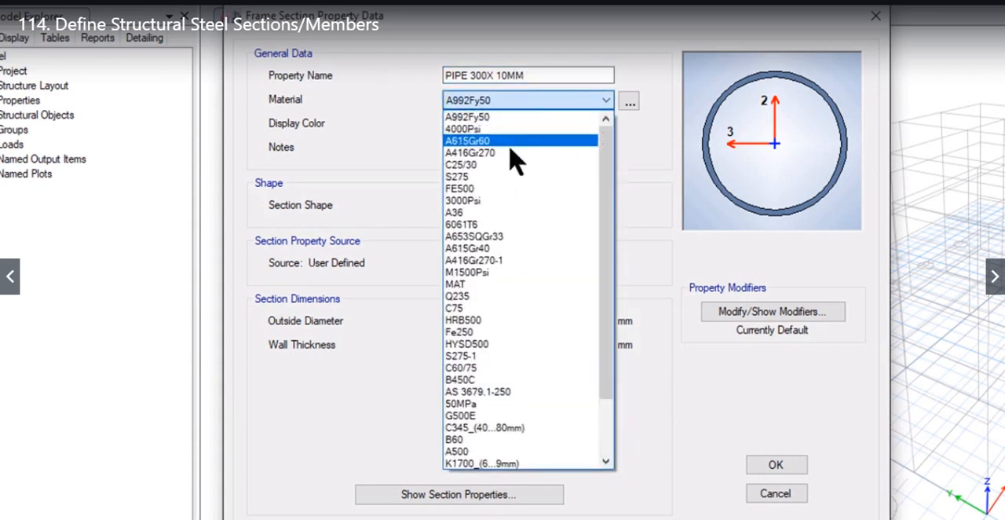
click(510, 177)
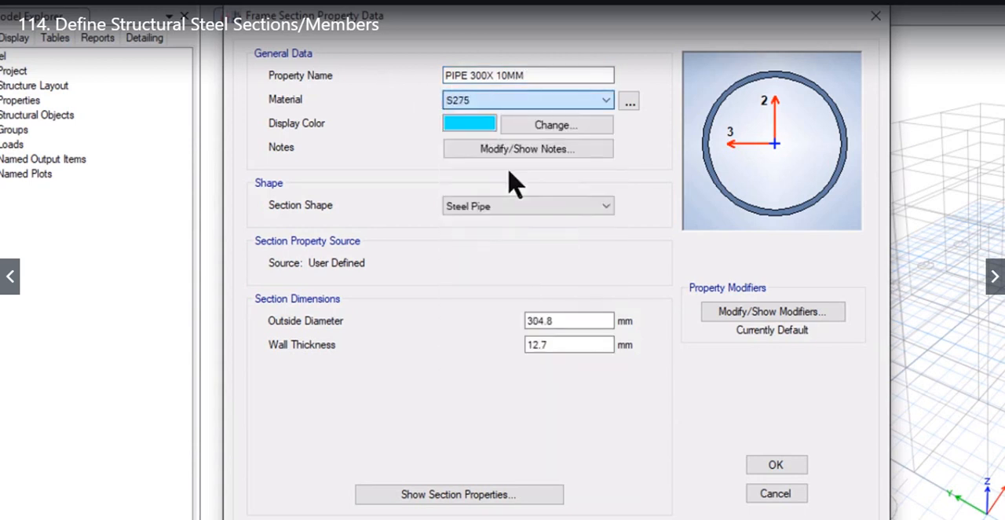
- Set the pipe's outside diameter to 300 mm and wall thickness to 10 mm, and save the section
double_click(577, 318)
text(300)
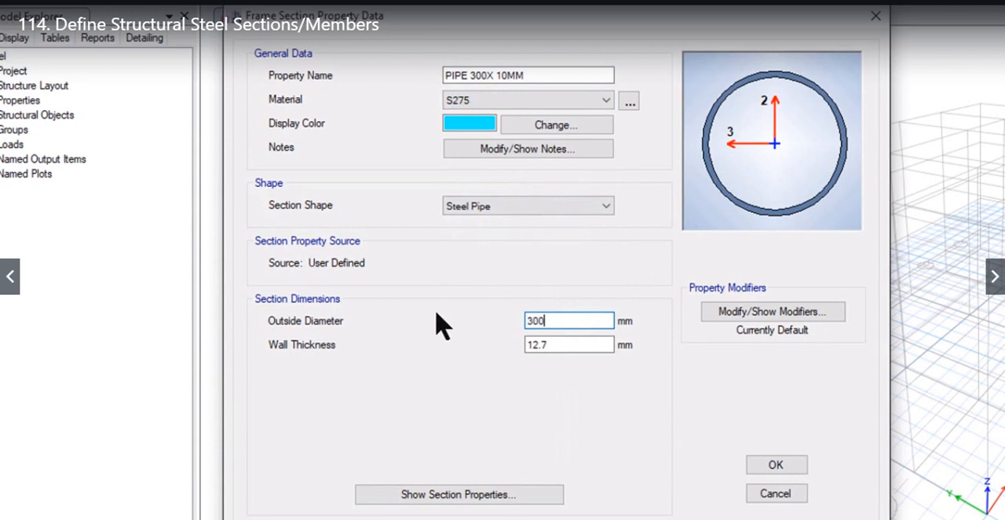
click(585, 346)
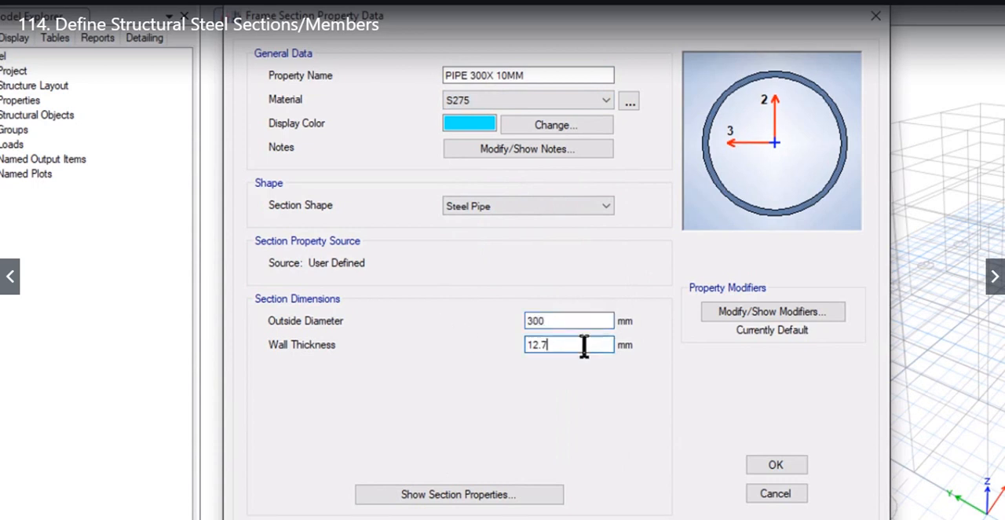
drag(584, 347, 460, 357)
text(10)
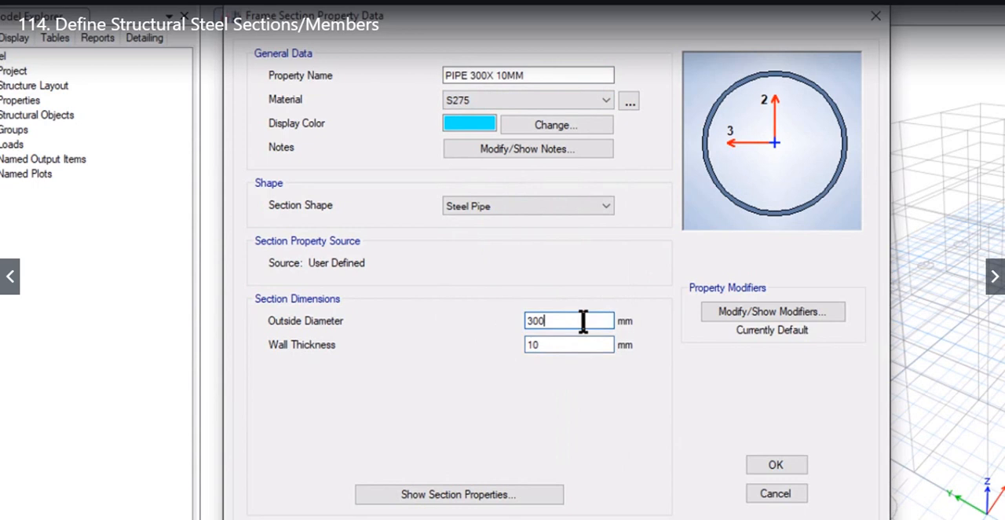
click(770, 464)
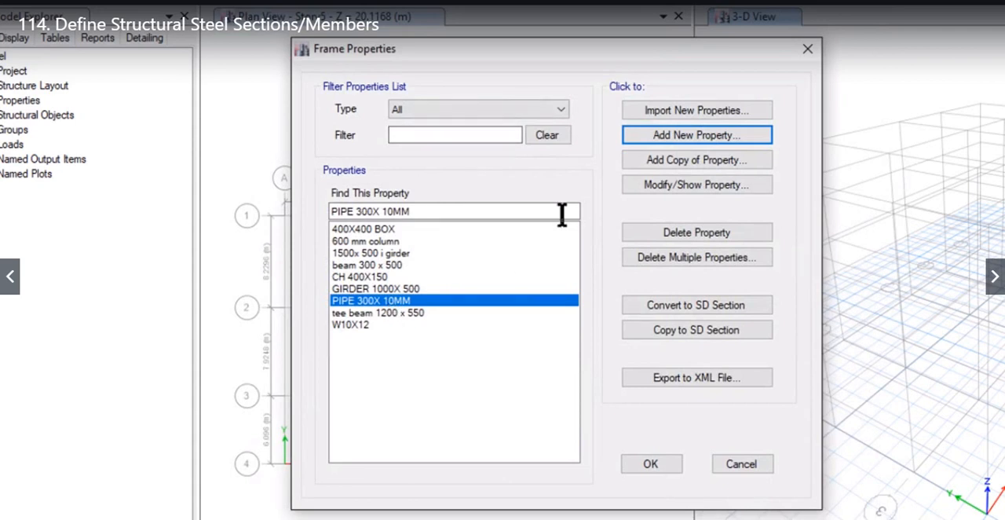
- Start adding another new frame section property
click(641, 136)
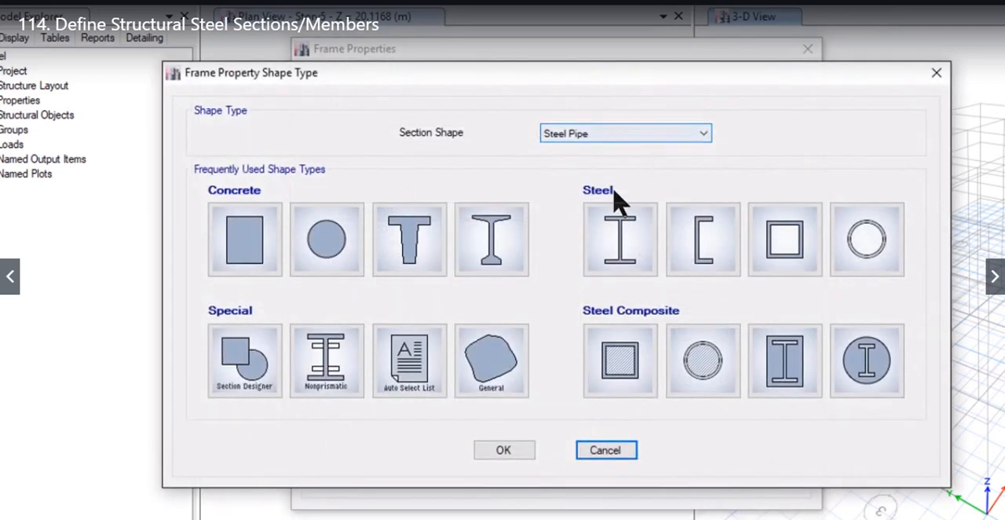